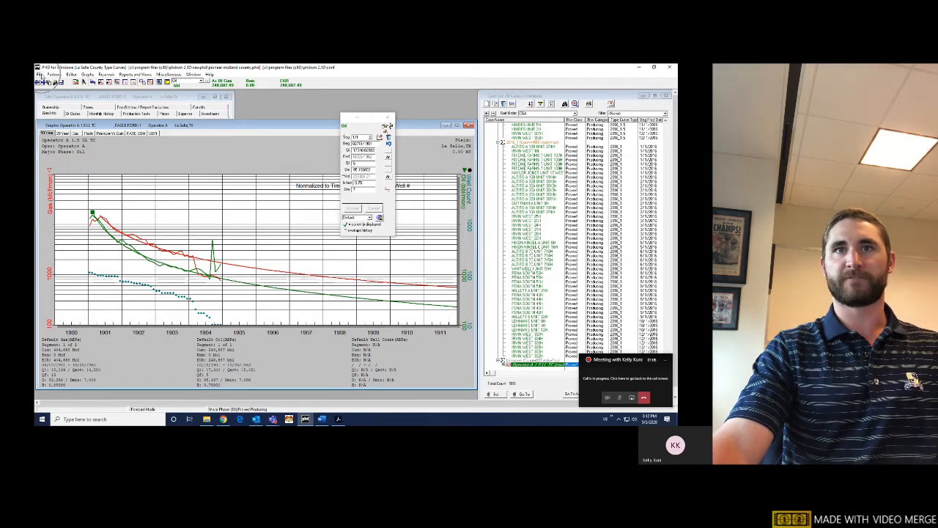
Add a projection archive named Type Curve with the short name TC in the project properties.
click(41, 75)
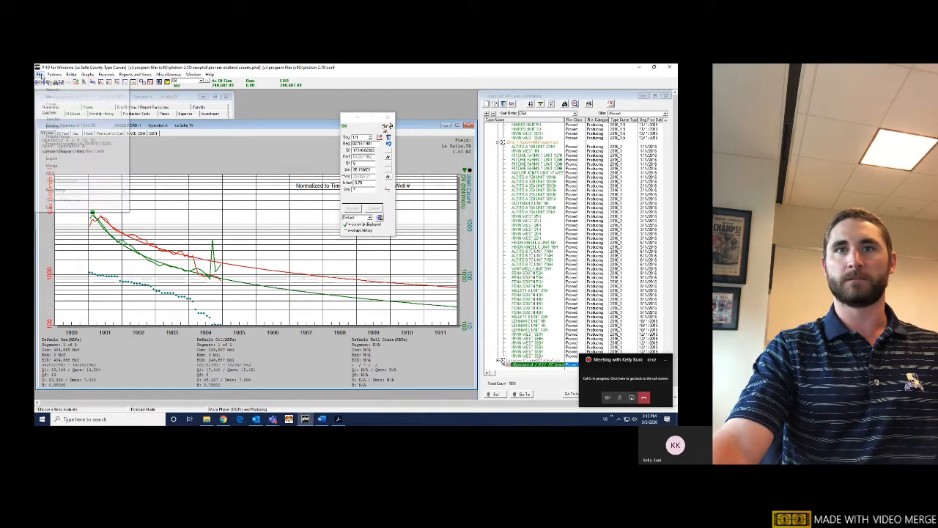
click(64, 145)
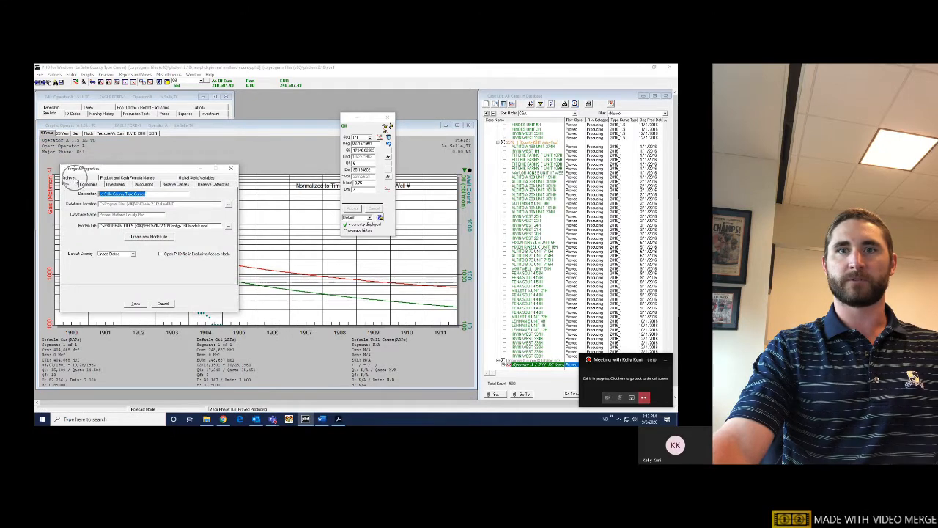
click(71, 178)
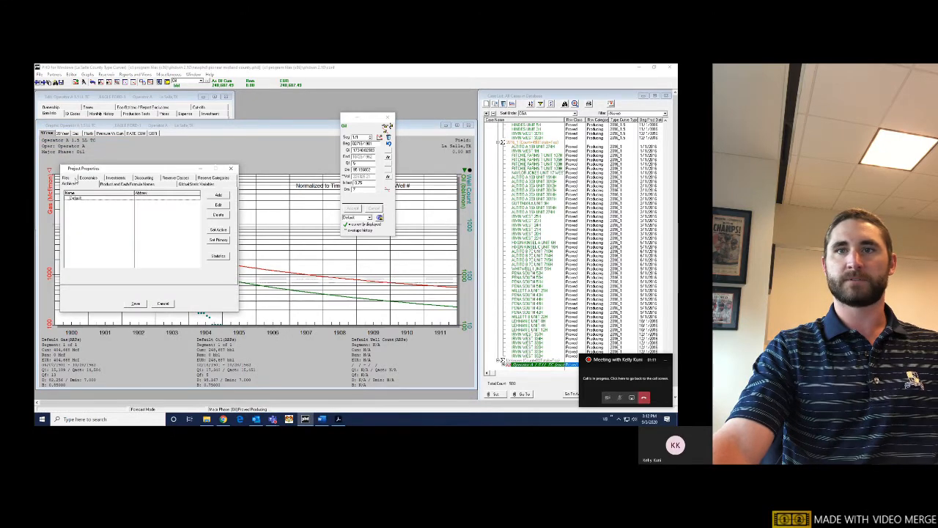
click(76, 198)
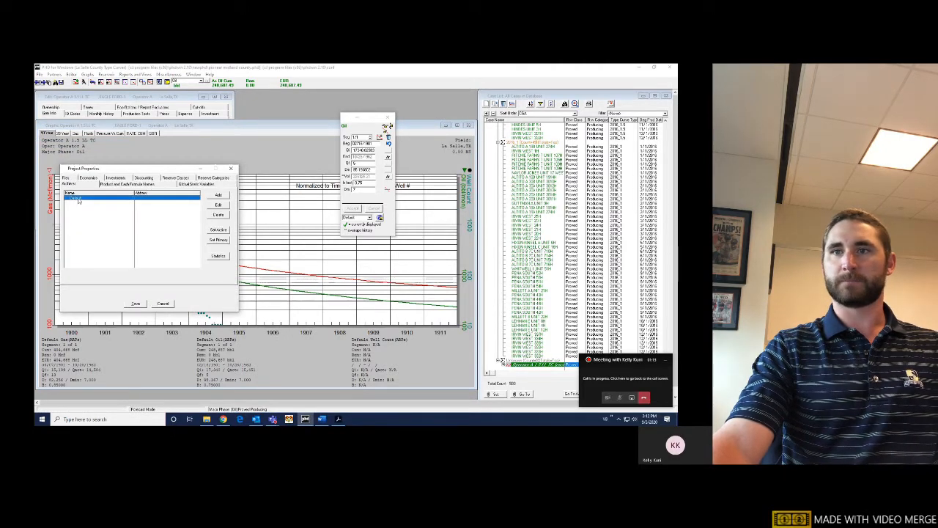
click(217, 196)
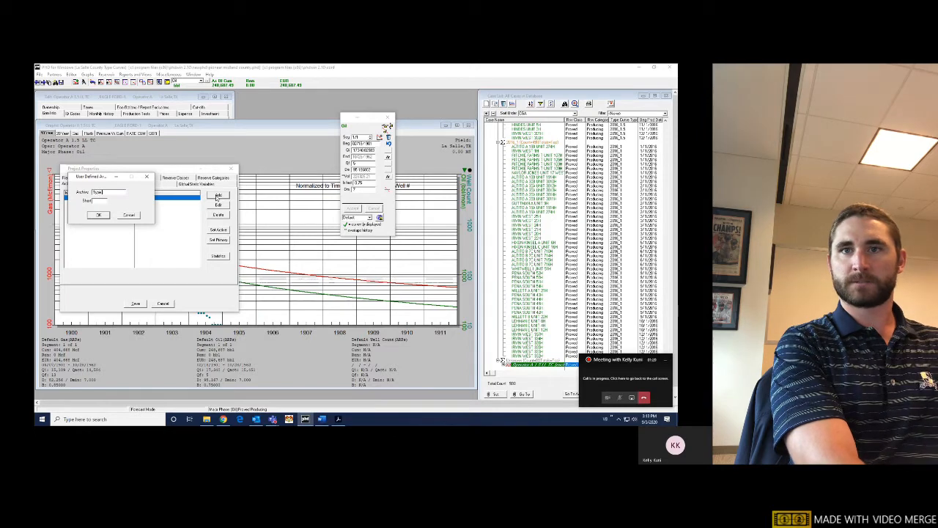
text(TypeCurve)
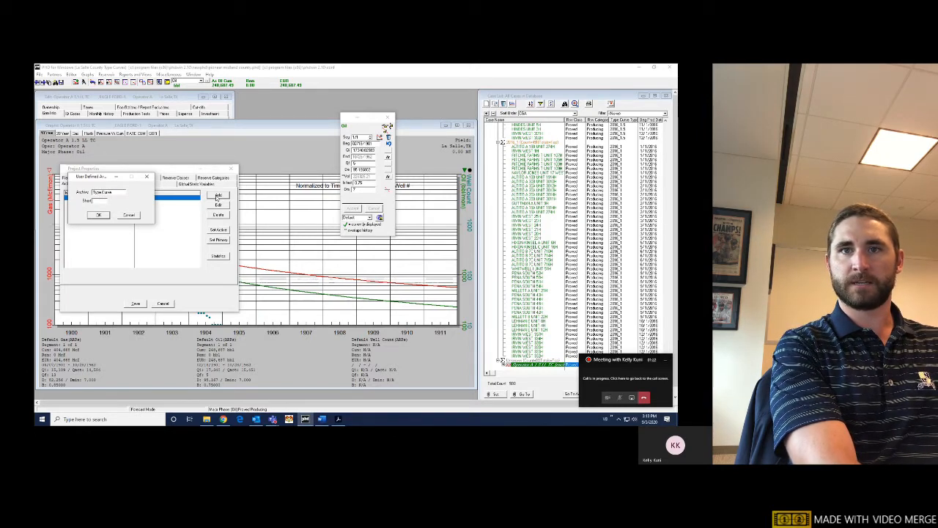
text(TC)
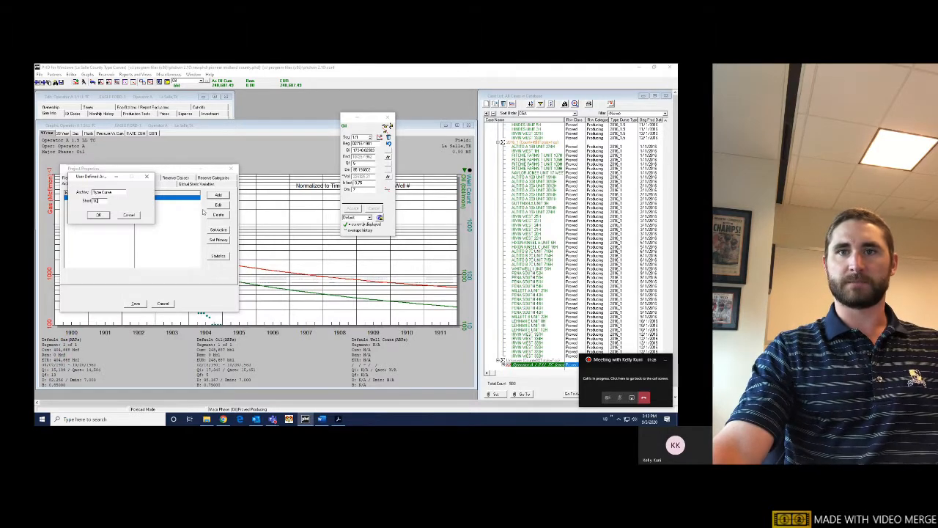
click(106, 217)
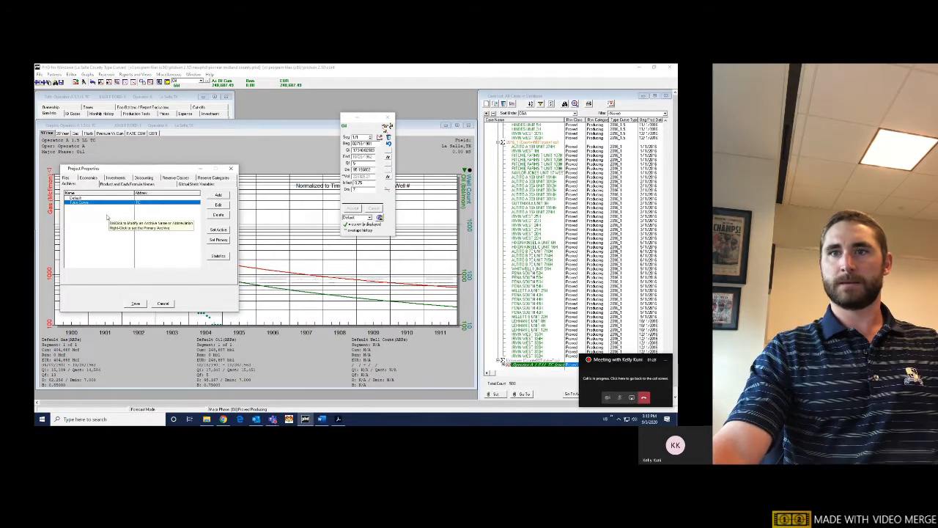
Make the Type Curve archive active for all cases in the project and save the project properties.
click(217, 230)
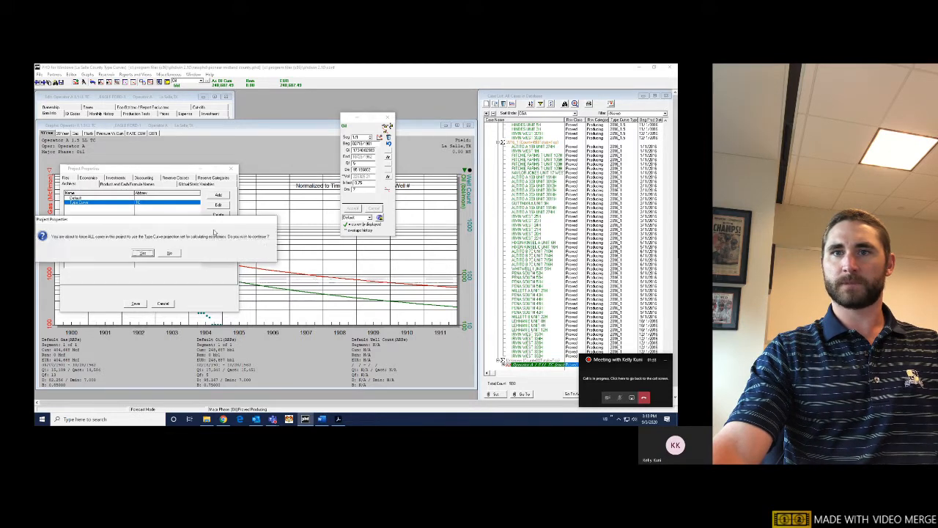
click(143, 252)
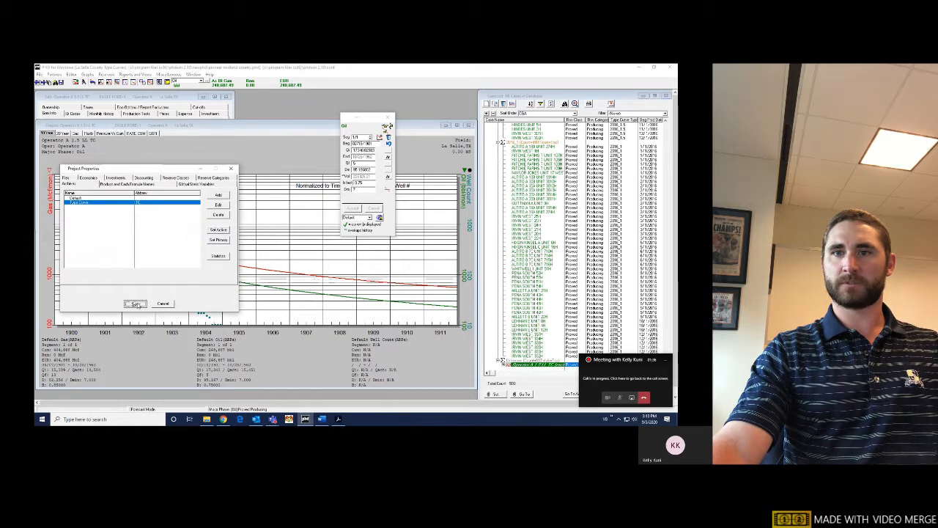
click(136, 304)
Reopen the Operator A 1.5 LL TC case and store its forecast as a case profile with the same name.
double_click(537, 261)
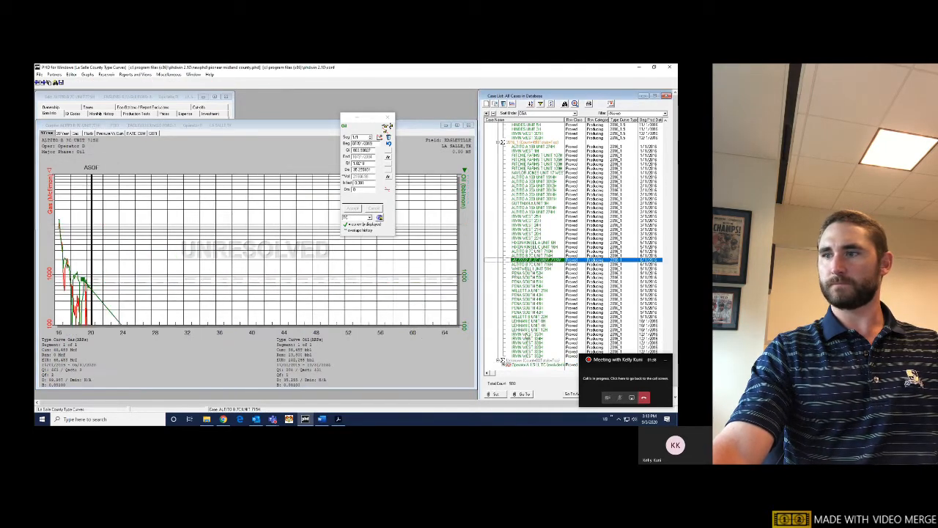
double_click(529, 364)
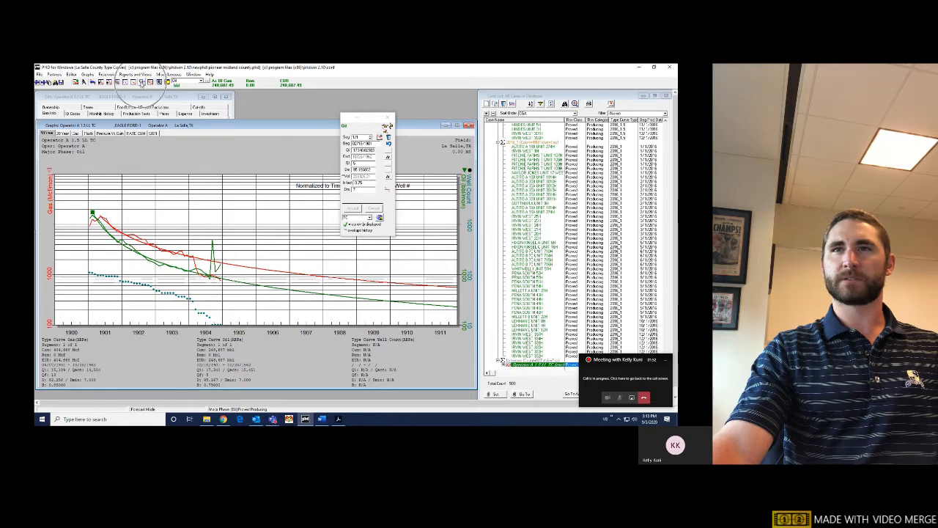
click(142, 82)
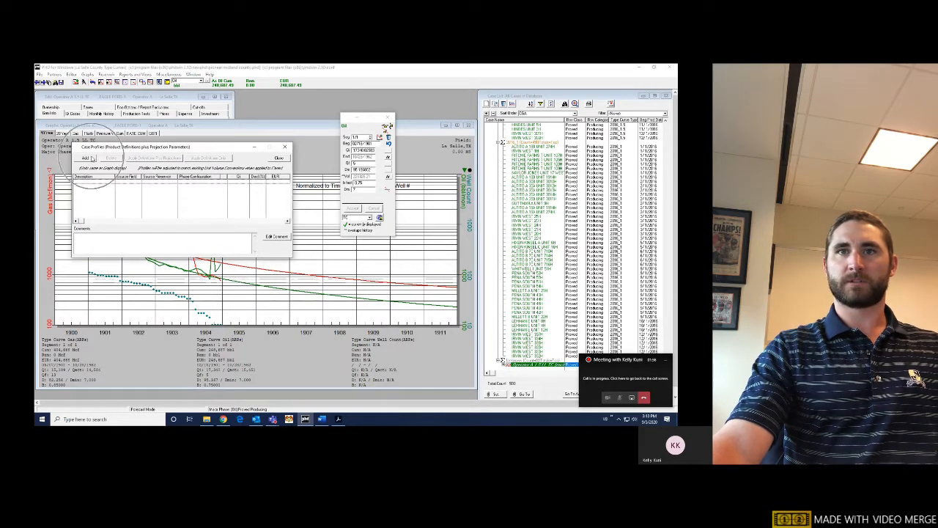
click(92, 158)
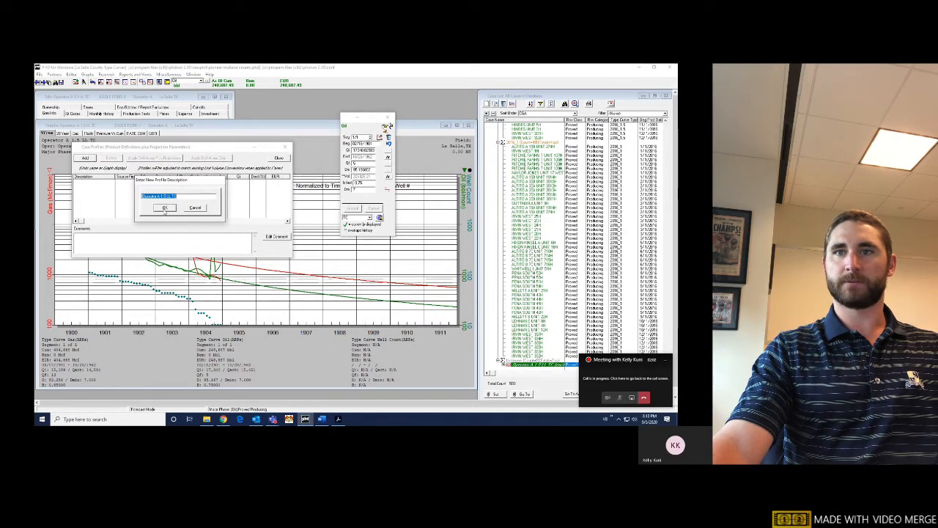
click(166, 208)
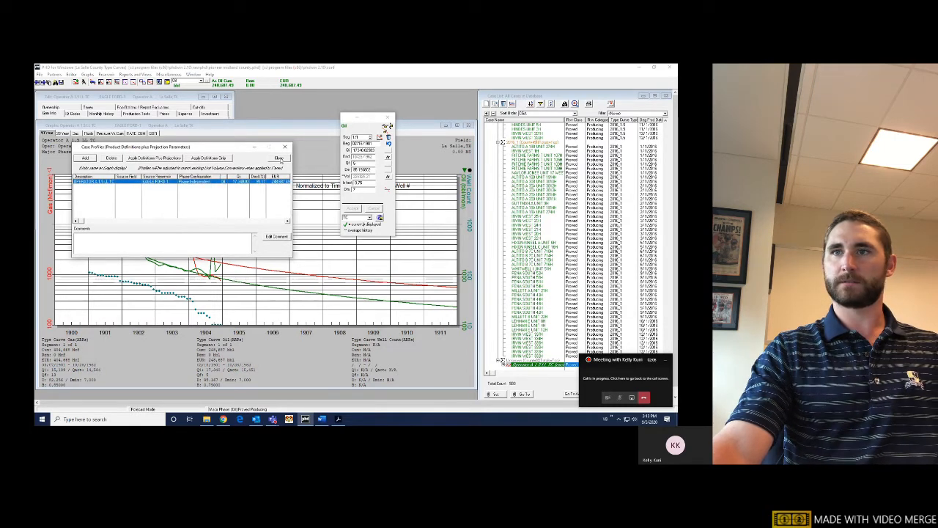
click(279, 159)
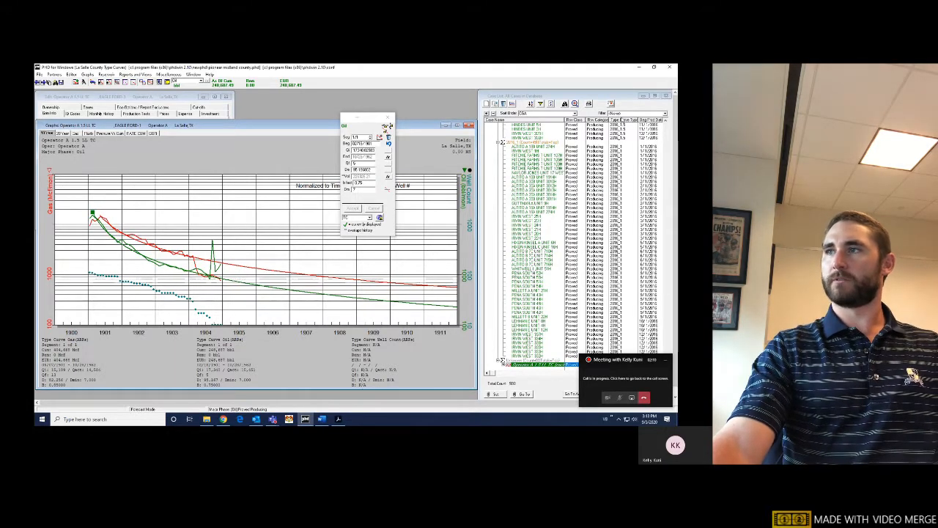
Filter the case list to Operator A.
click(619, 115)
click(619, 114)
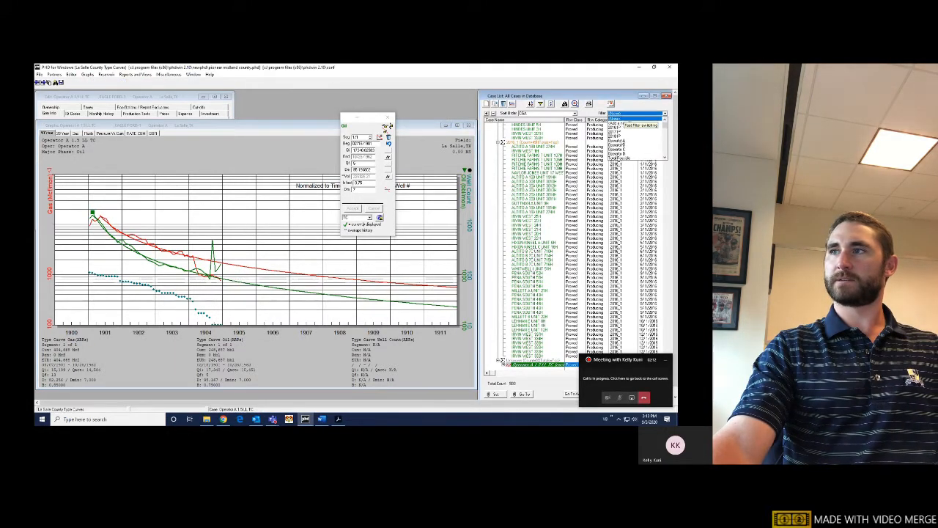
click(623, 145)
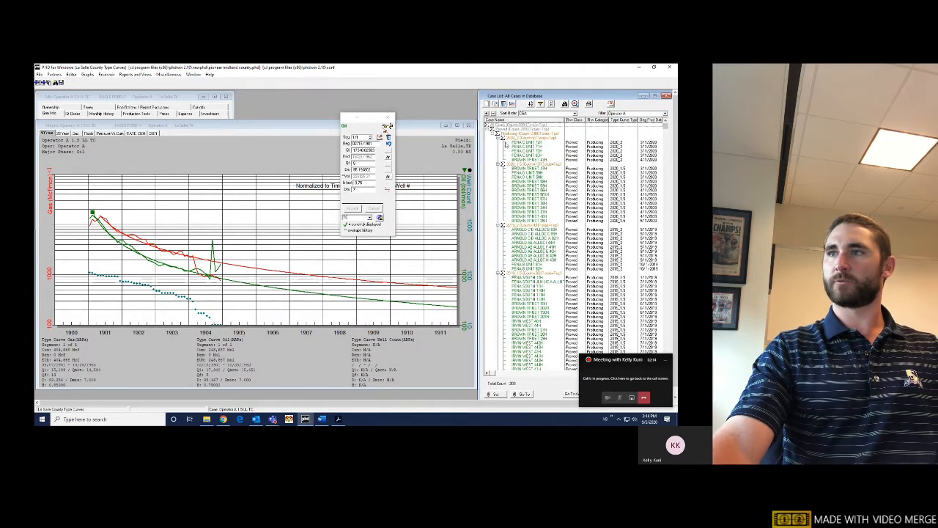
Collapse all the year and lateral-length groups in the filtered case list, from 2020 down to 2016.
click(498, 137)
click(498, 142)
click(498, 146)
click(499, 151)
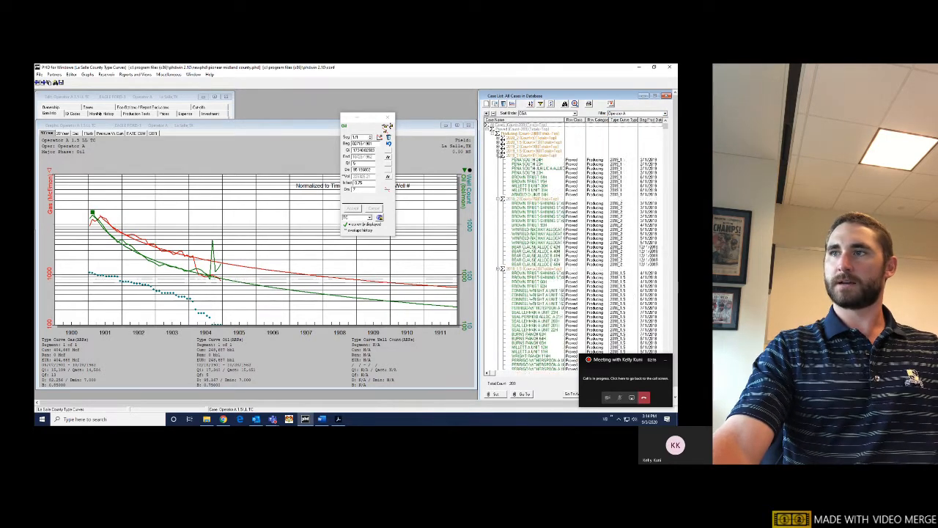
click(499, 155)
click(498, 160)
click(499, 164)
click(498, 172)
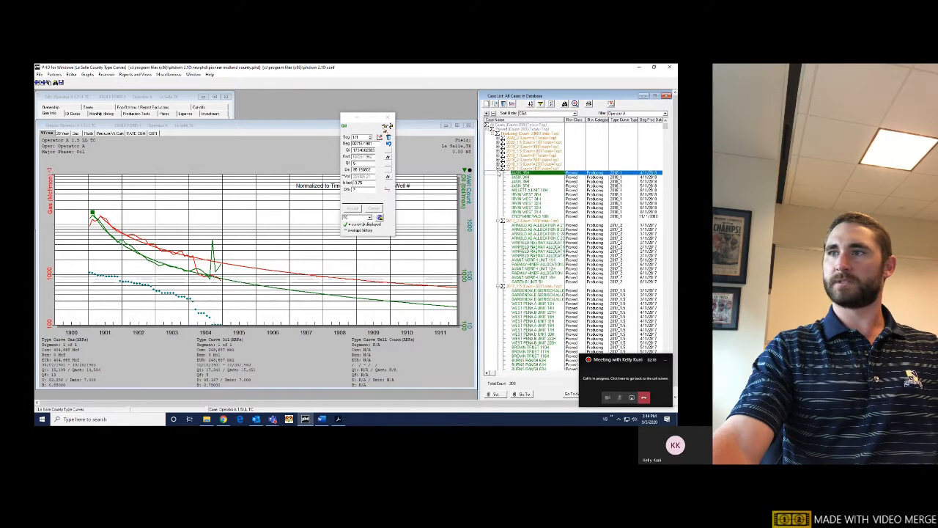
click(498, 169)
click(498, 173)
click(498, 177)
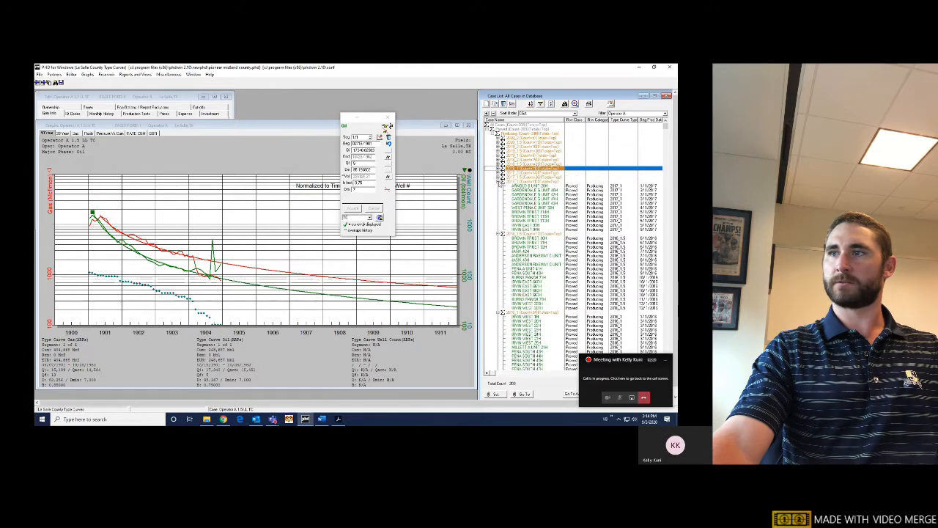
click(499, 181)
click(499, 186)
click(498, 191)
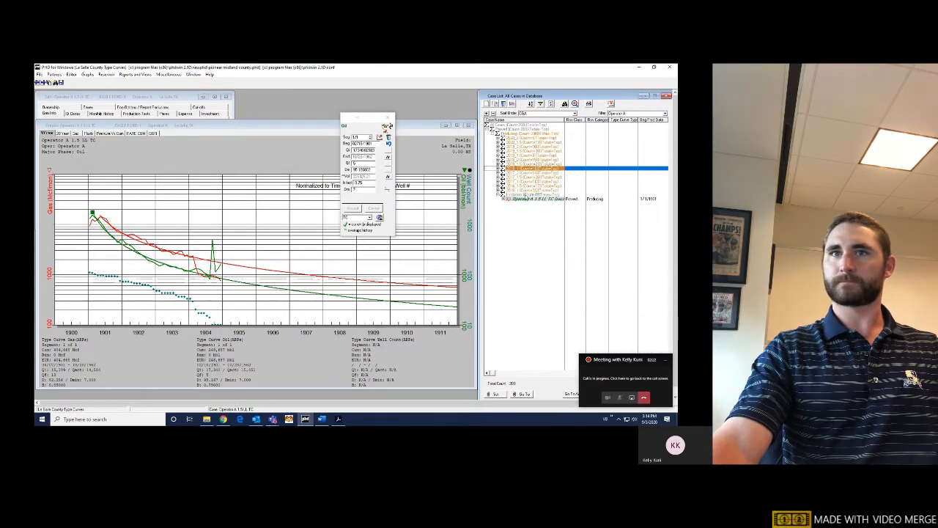
Open the Global Editor and clear all cases from its custom case selection.
click(194, 197)
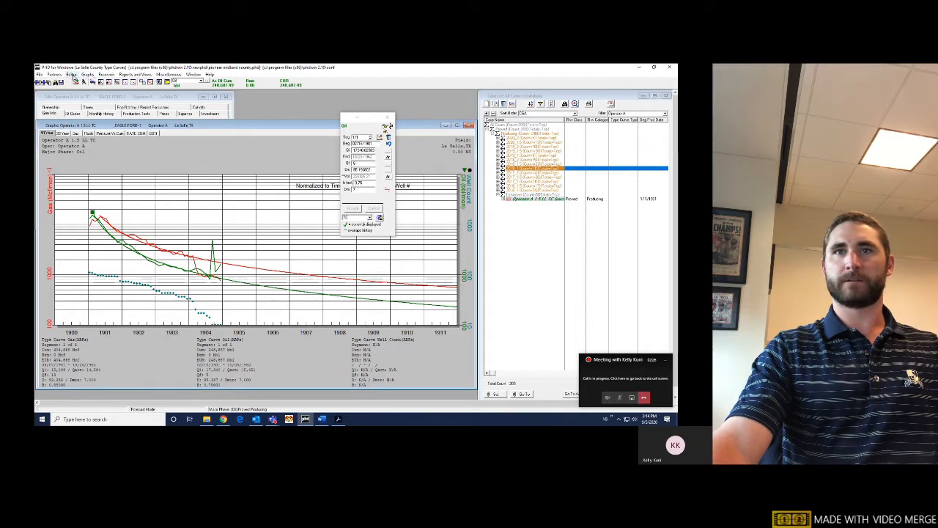
click(71, 75)
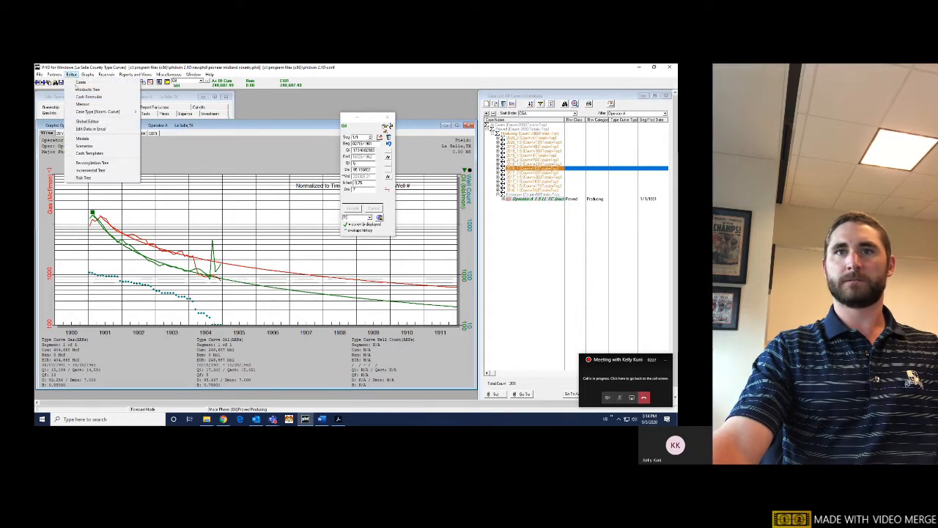
click(86, 121)
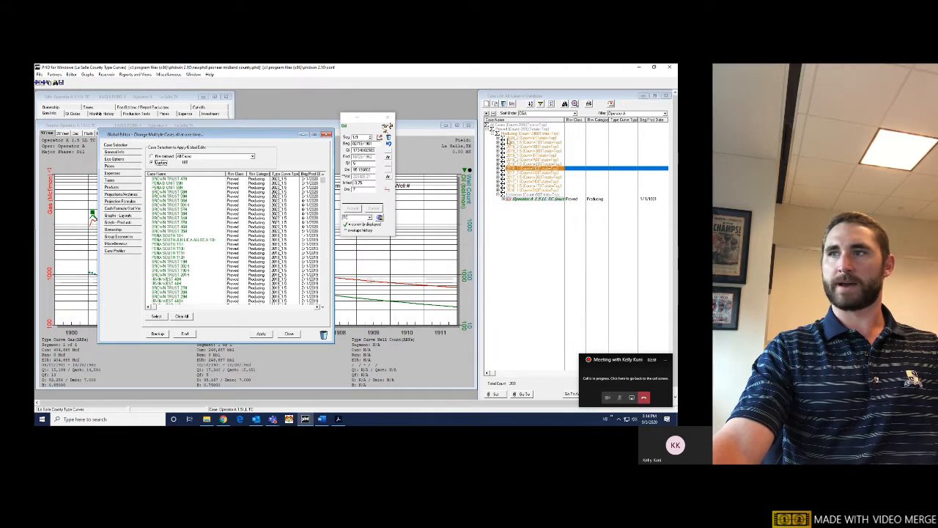
click(182, 316)
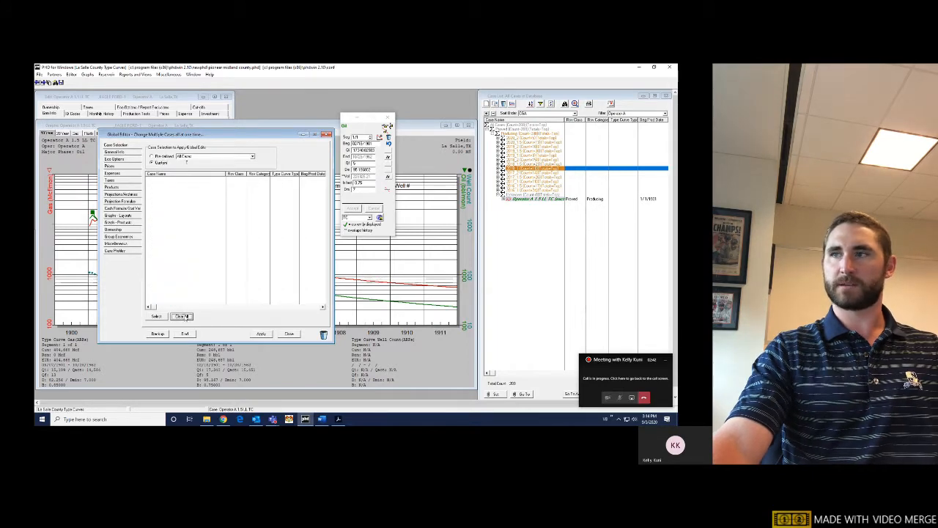
Add the Operator A 1.5 lateral-length groups for 2016 through 2020 to the Global Editor's case selection.
drag(521, 143, 205, 203)
drag(519, 151, 206, 231)
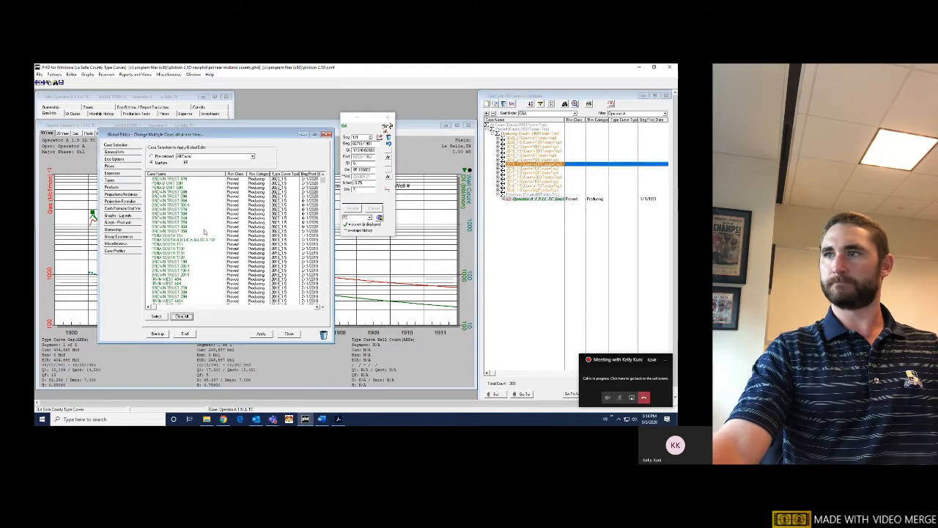
drag(518, 177, 207, 219)
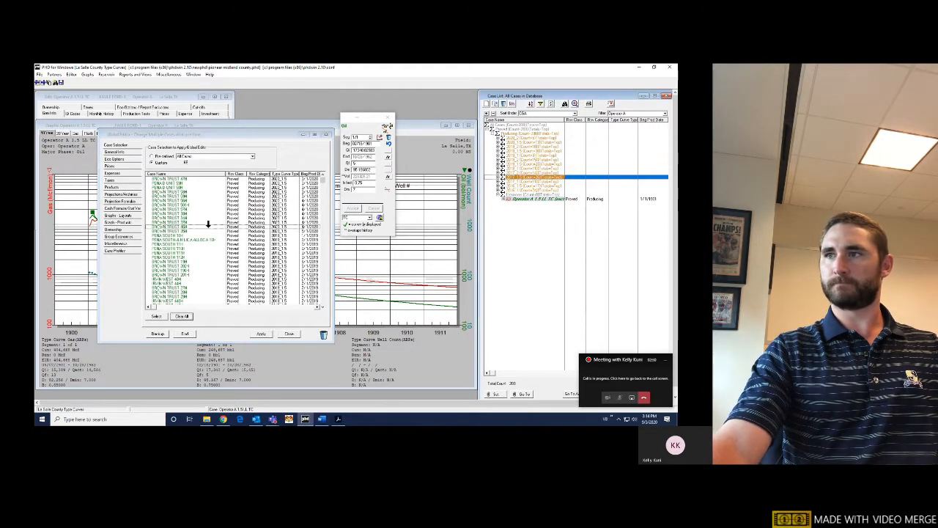
click(487, 209)
drag(515, 186, 212, 212)
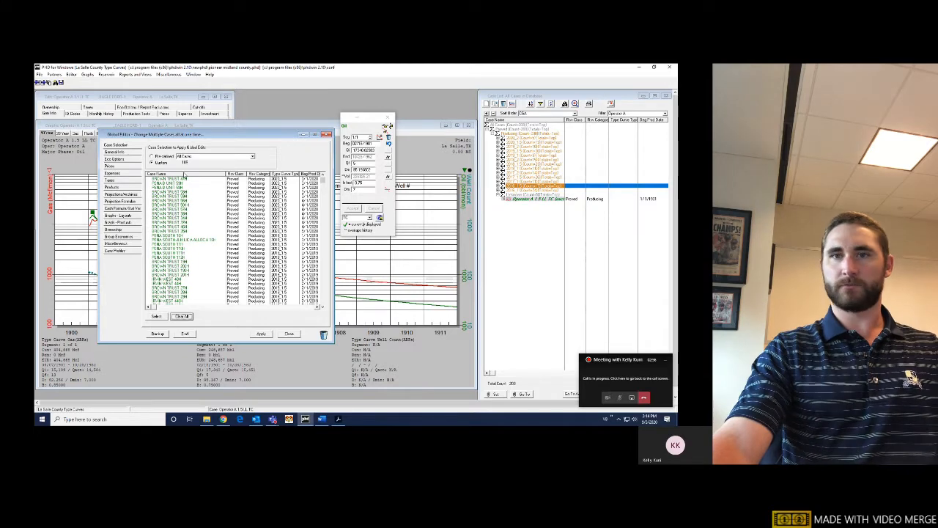
Set the global edit to apply the Operator A 1.5 LL TC case profile with Definitions Plus Projections.
click(115, 250)
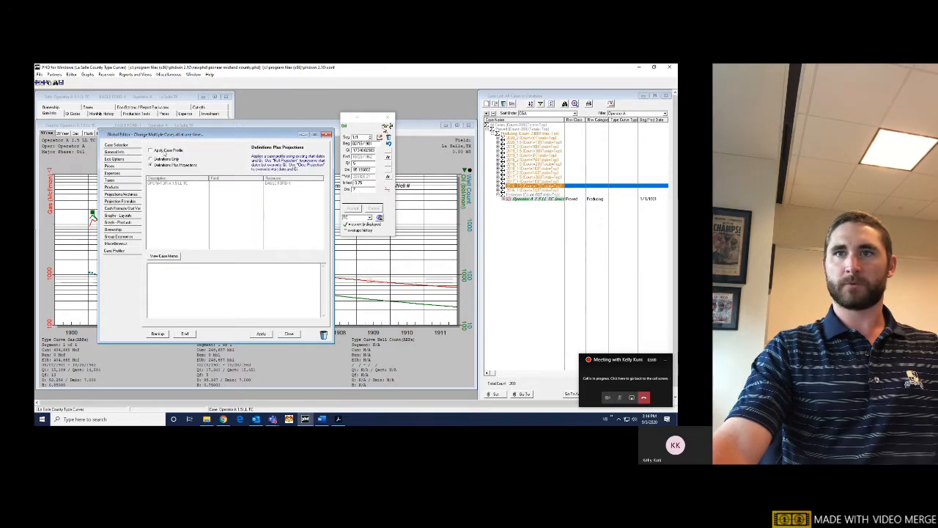
click(160, 151)
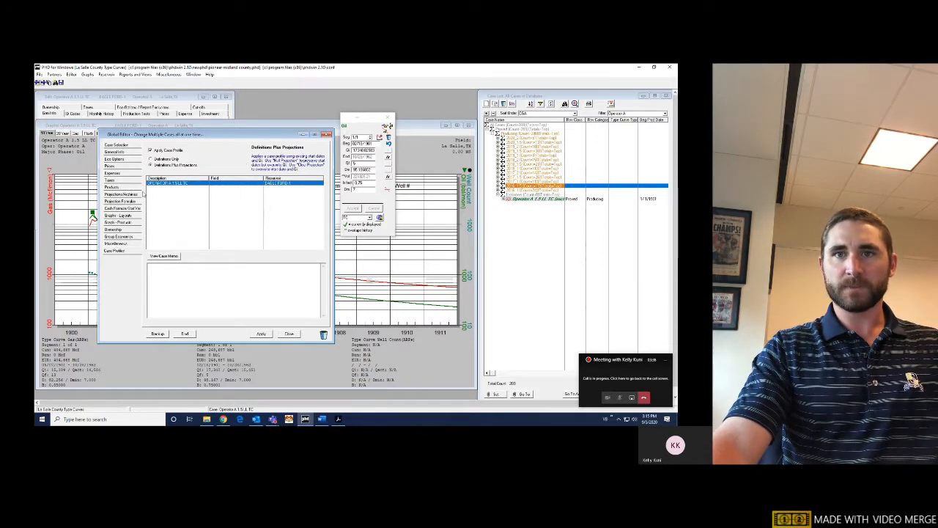
key(ctrl)
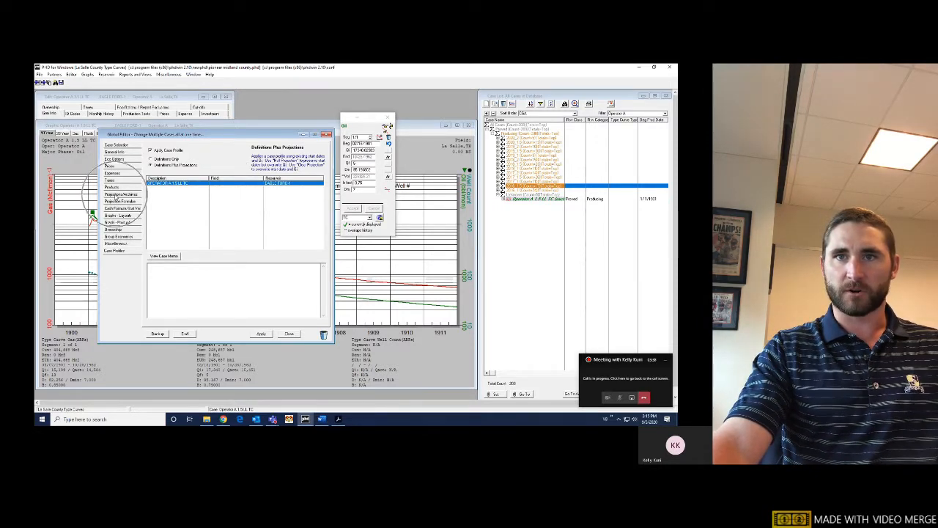
Read the descriptions of the Null Projection and Clear Projection options in the Global Editor.
click(117, 195)
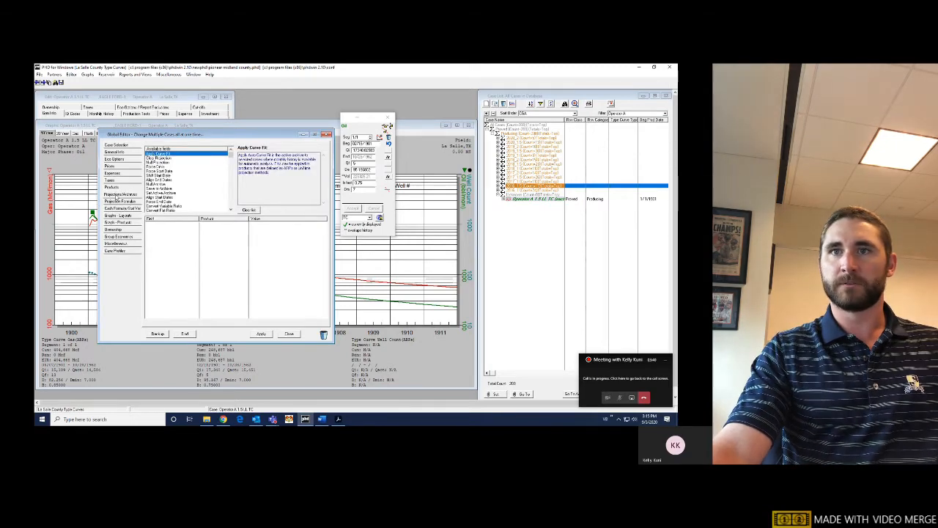
click(156, 162)
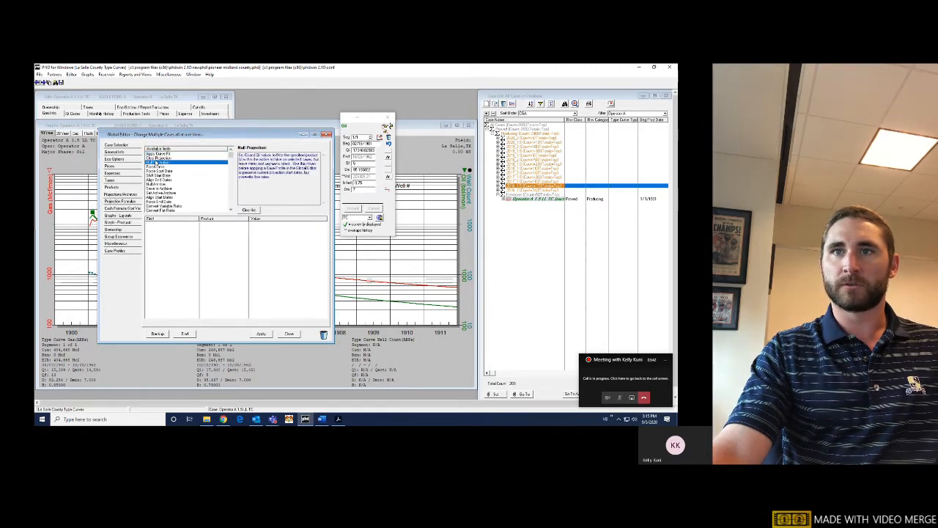
click(156, 158)
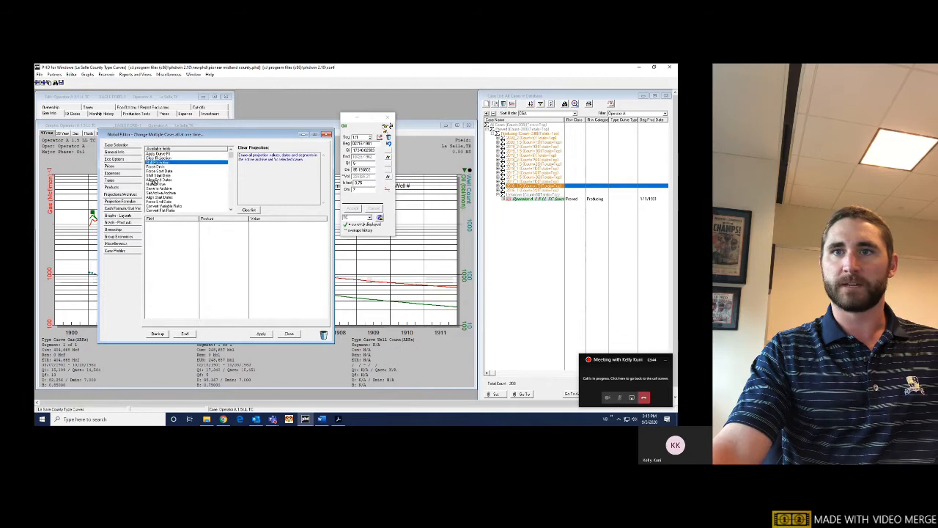
drag(157, 228, 323, 333)
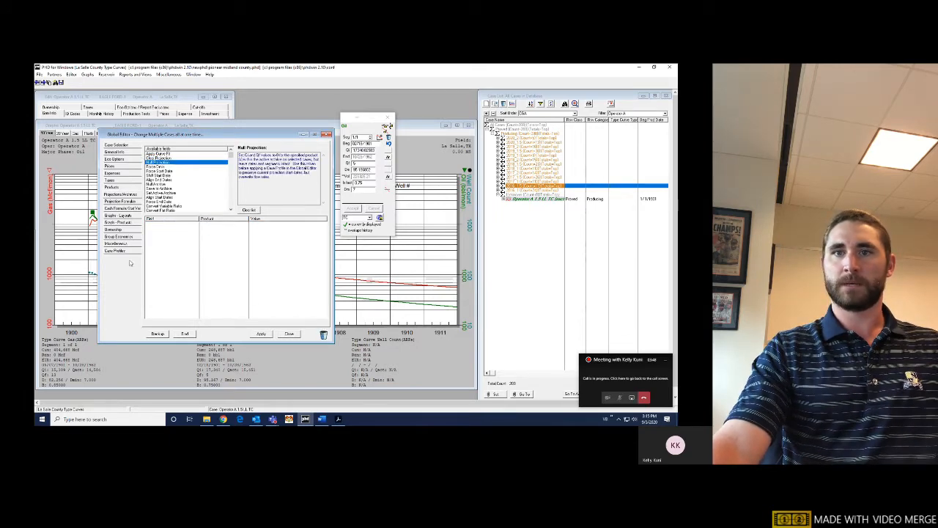
Apply the Operator A 1.5 LL TC case profile to the selected cases and close the Global Editor.
click(116, 252)
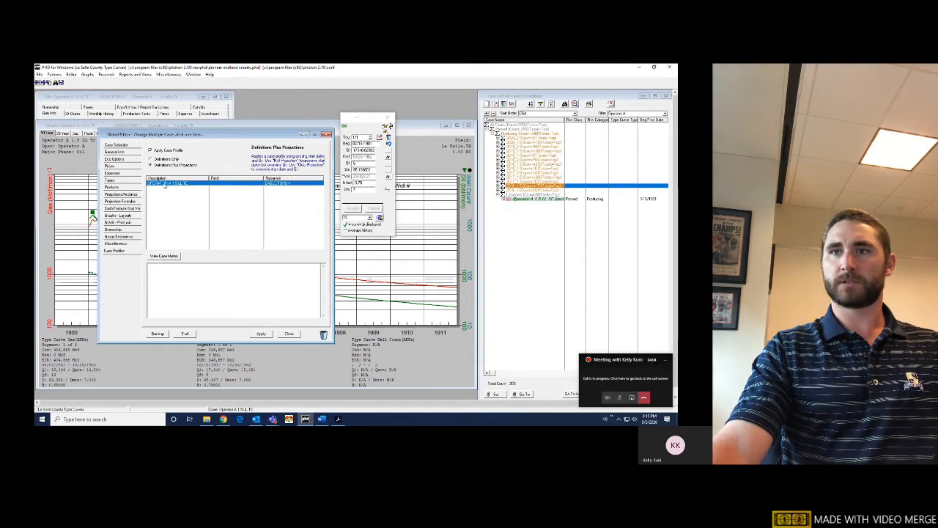
click(260, 334)
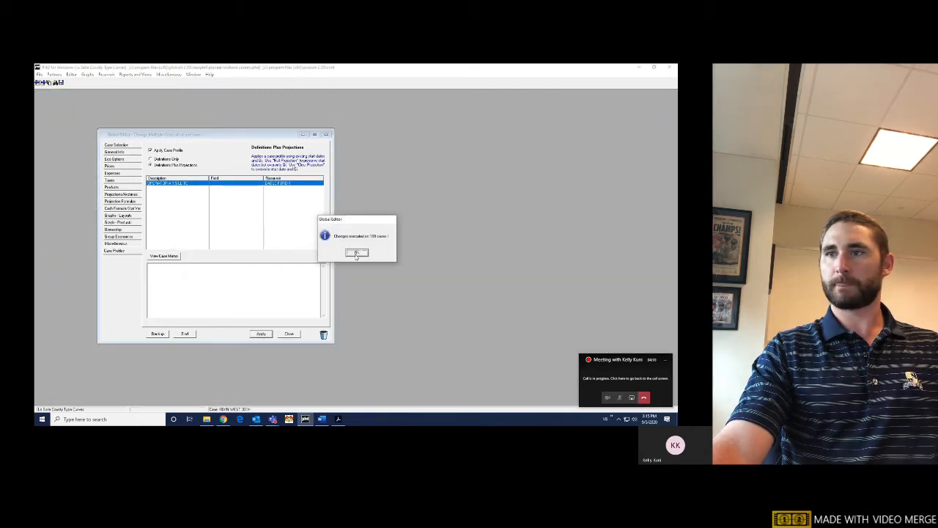
click(356, 251)
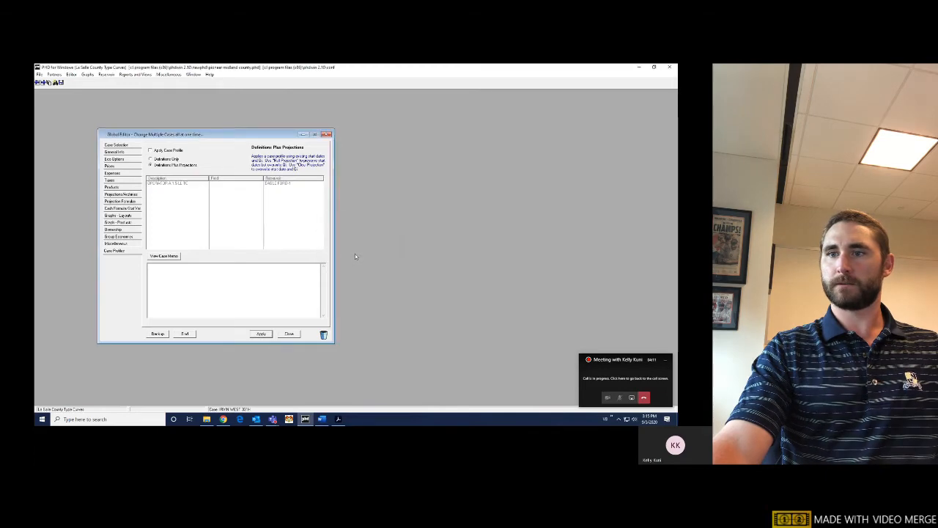
click(289, 334)
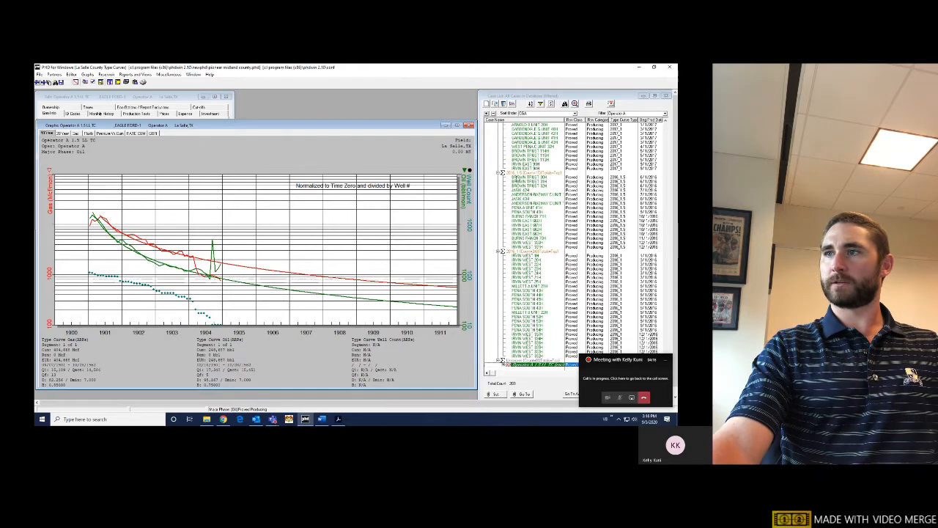
Show the production graph of the first well in the 2016 1.5 group and turn on forecast mode.
click(522, 178)
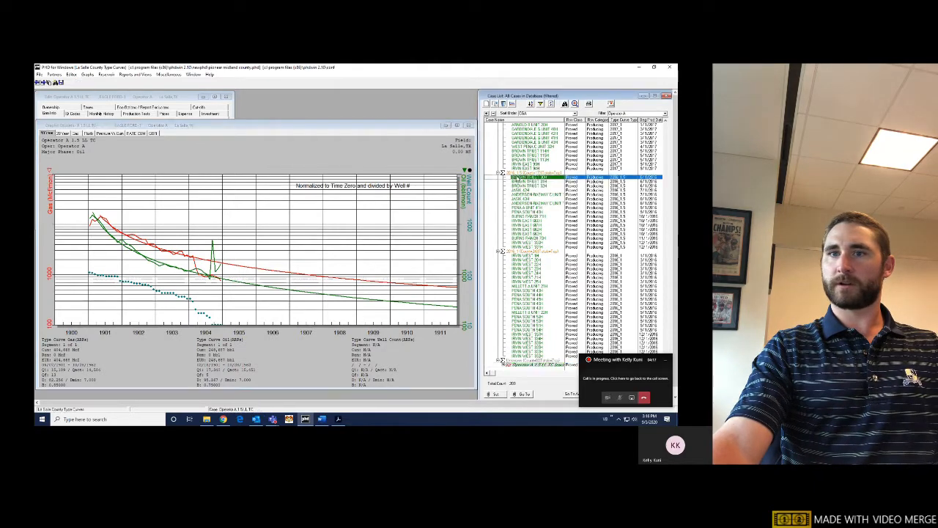
click(217, 225)
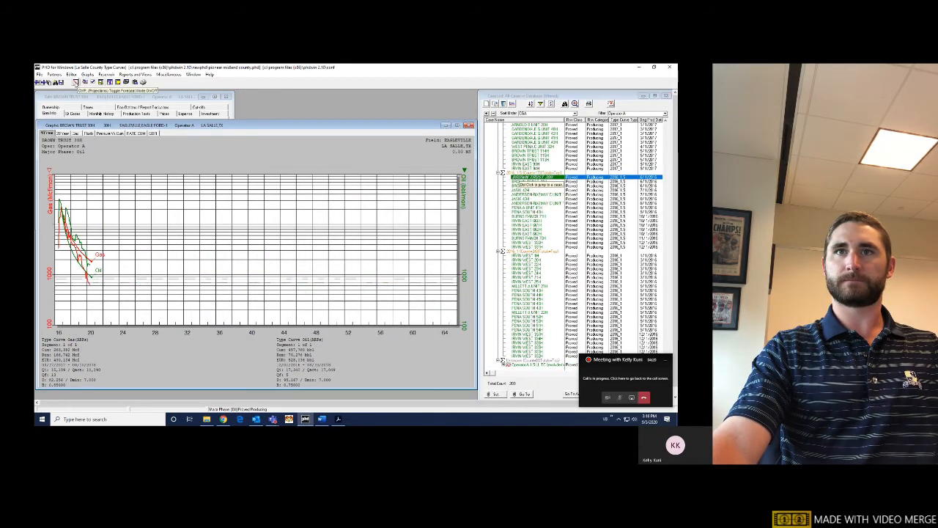
click(75, 82)
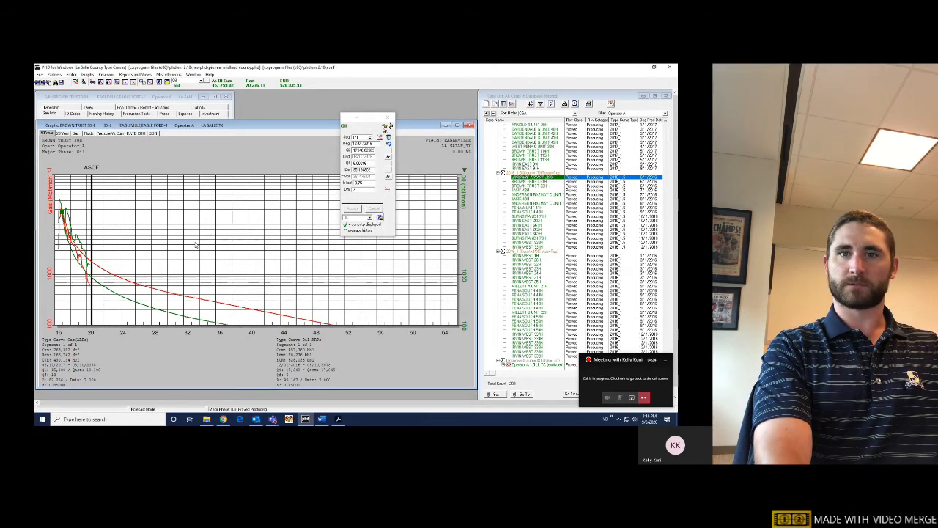
Review the applied type curve forecasts on the following 2016 1.5 wells, down to PENA A UNIT 41H.
key(Down)
key(Down)
key(Down)
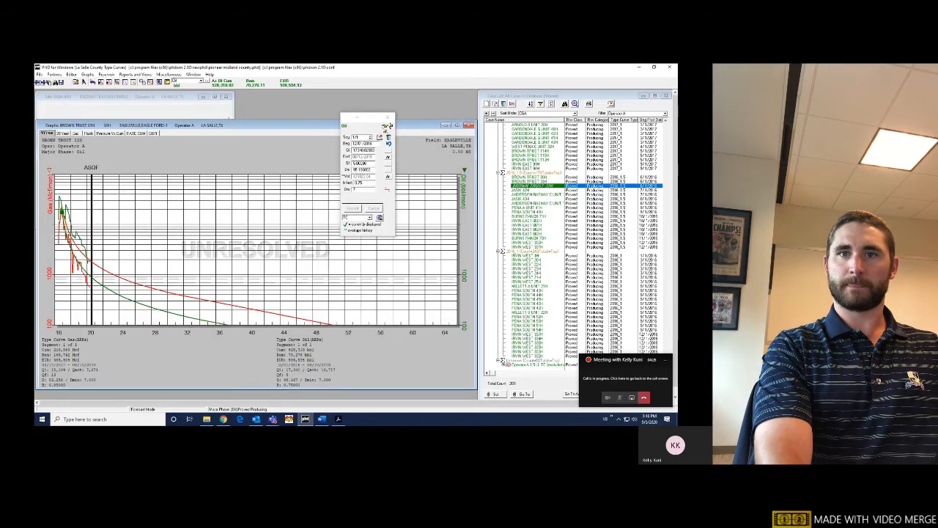
key(Down)
key(Down)
key(Down)
key(Down)
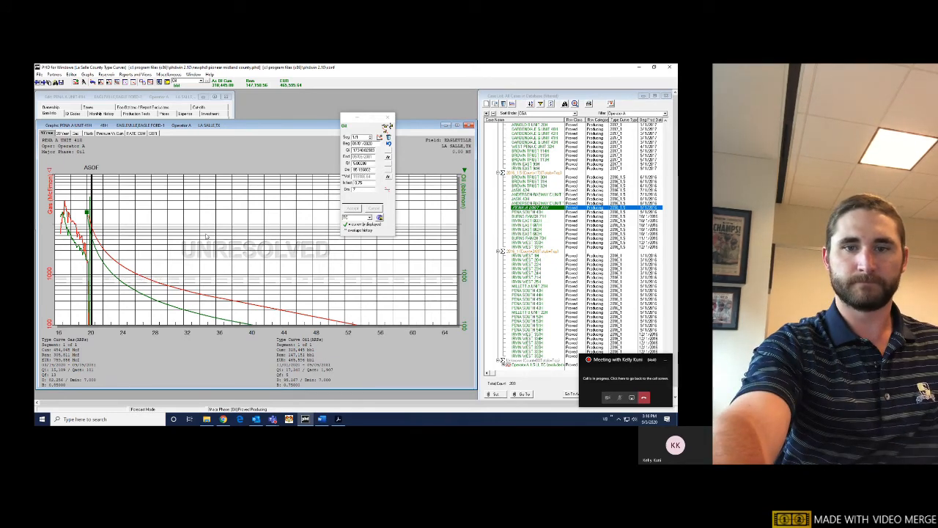
click(644, 398)
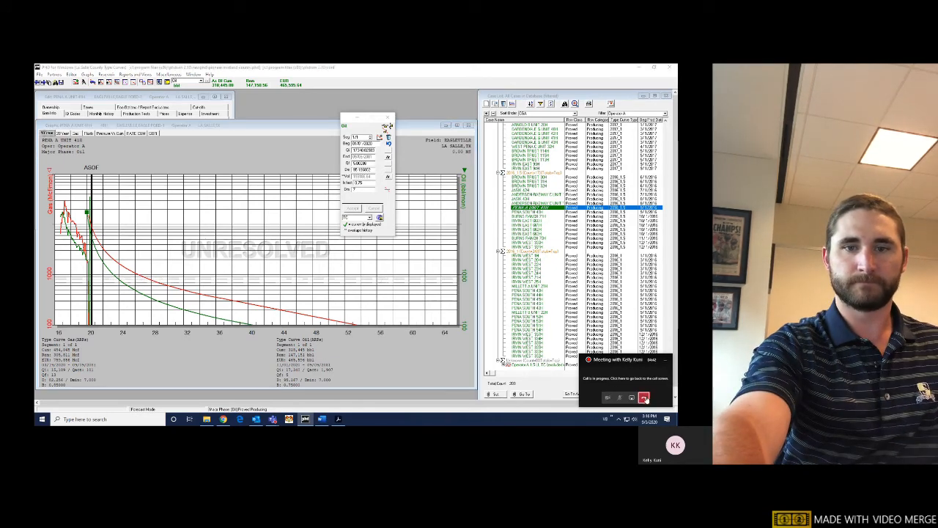